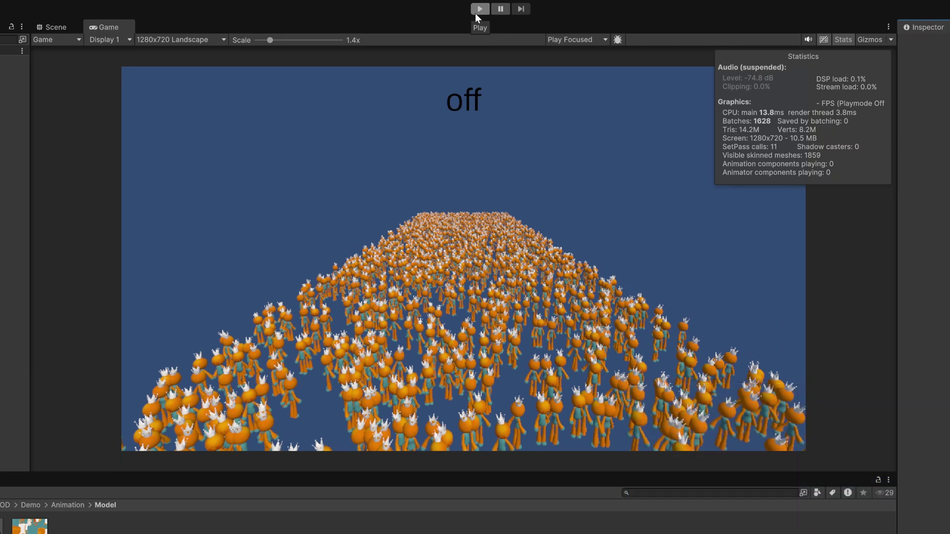
Step: Run the demo scene in Play mode to check its baseline performance statistics, and stop it
{"action": "left_click", "coordinate": [481, 8]}
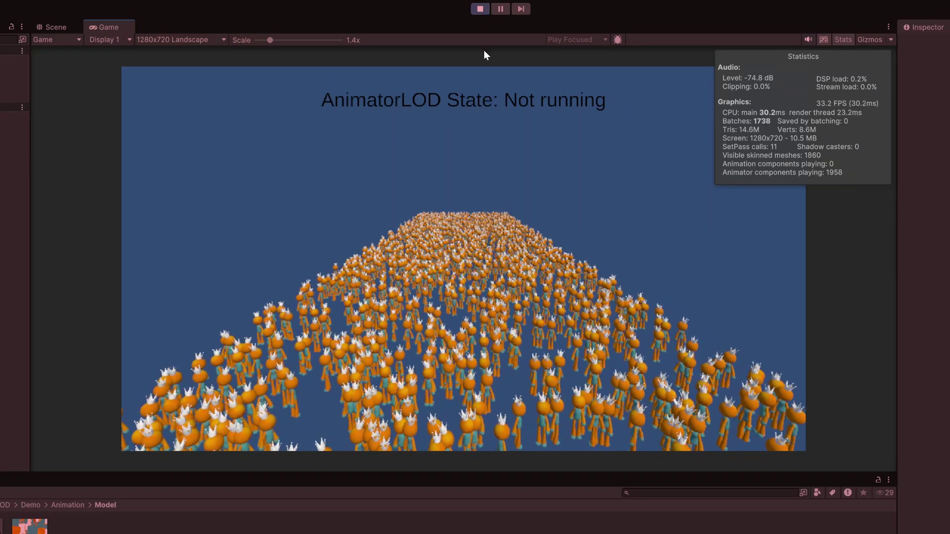
{"action": "left_click", "coordinate": [480, 9]}
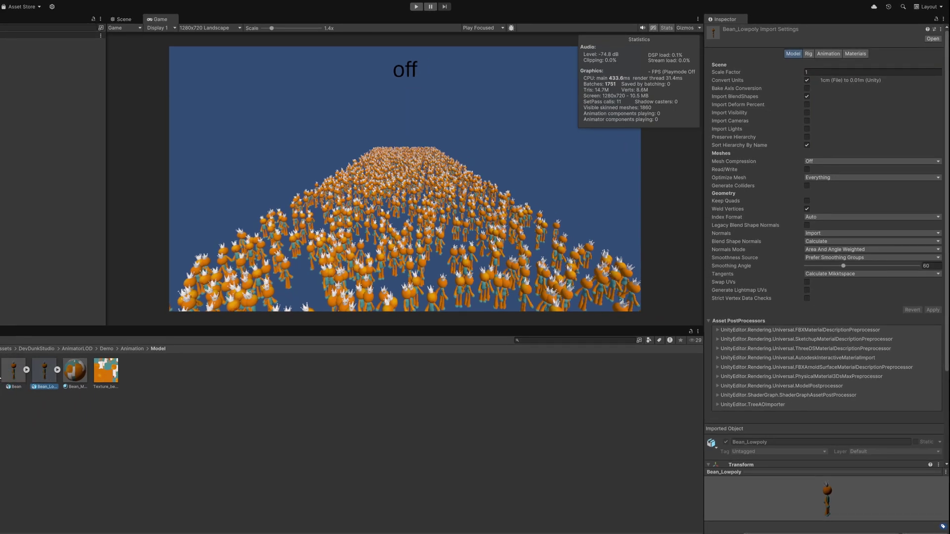
Step: Turn off Import BlendShapes for the Bean and Bean_Lowpoly models and apply the import settings
{"action": "key", "text": "Left"}
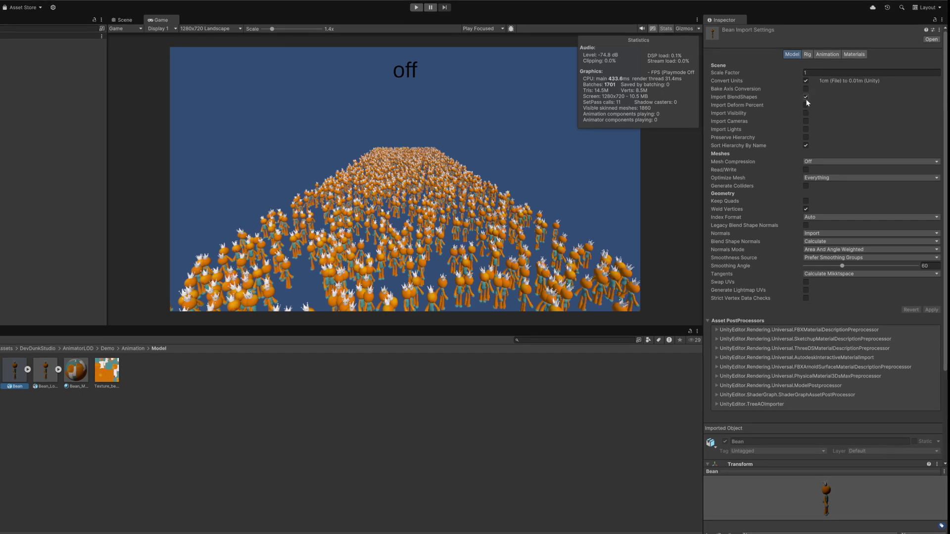
{"action": "left_click", "coordinate": [806, 98]}
{"action": "left_click", "coordinate": [932, 294]}
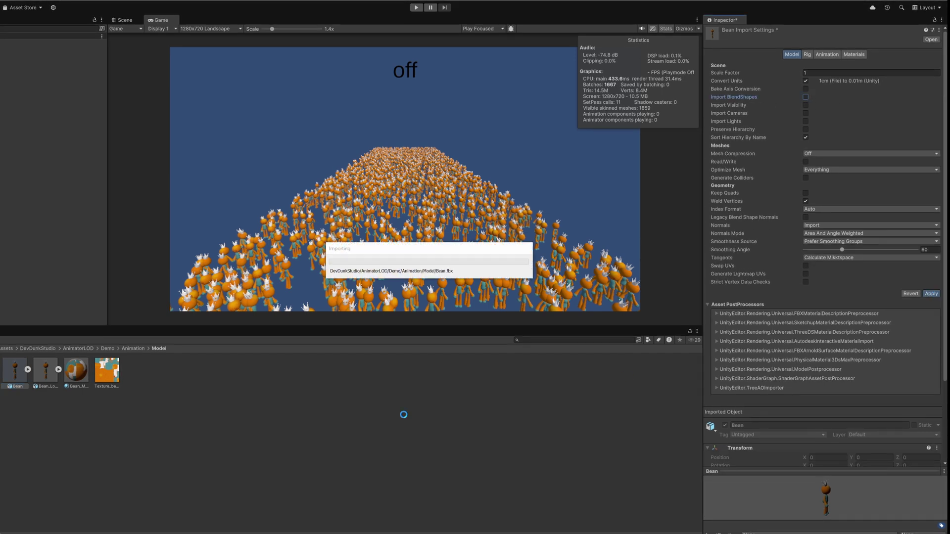
{"action": "left_click", "coordinate": [46, 371]}
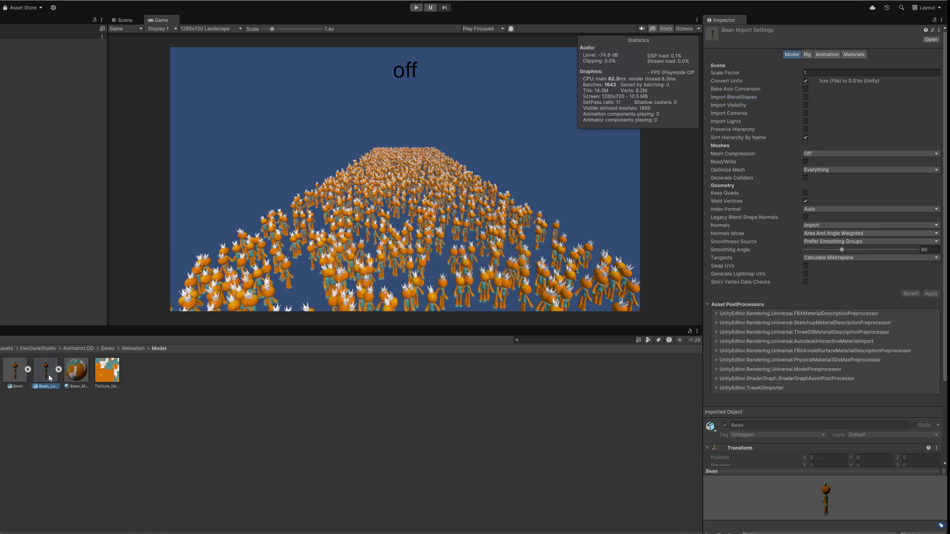
{"action": "left_click", "coordinate": [806, 97]}
{"action": "left_click", "coordinate": [930, 294]}
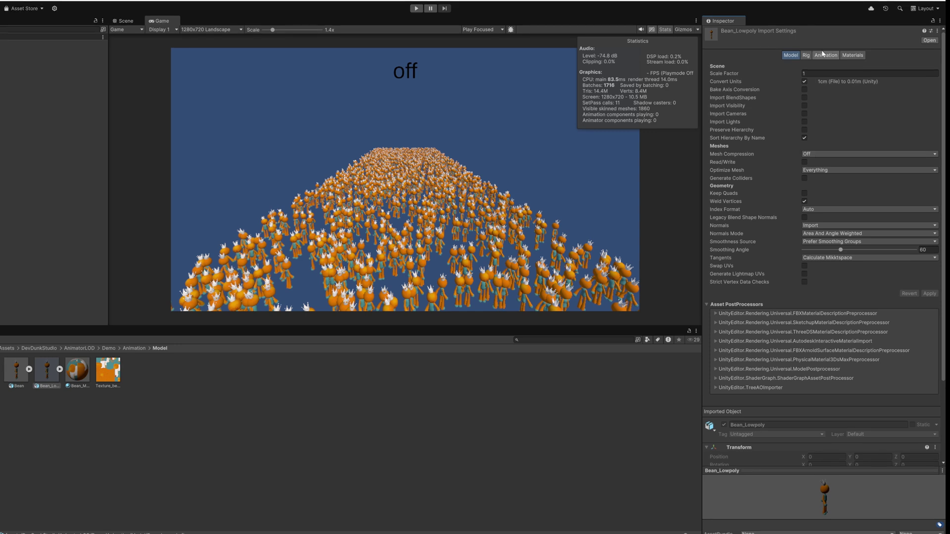
Step: Set the rig's Animation Type to Generic for the Bean_Lowpoly and Bean models and apply the changes
{"action": "left_click", "coordinate": [806, 55]}
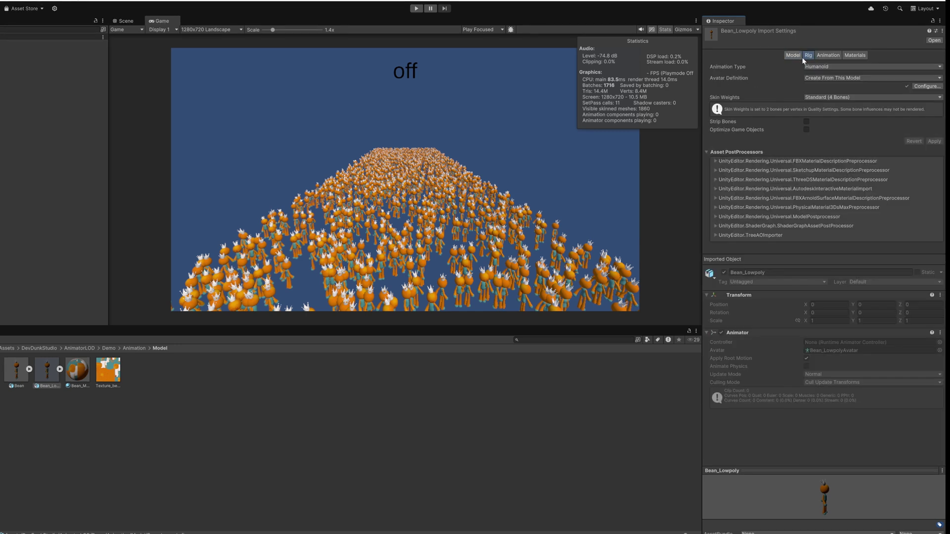
{"action": "left_click", "coordinate": [830, 67]}
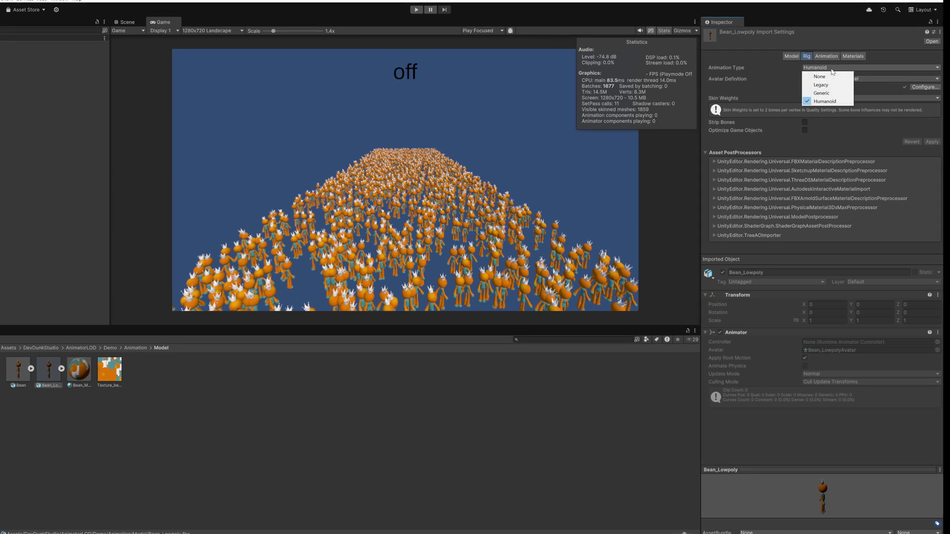
{"action": "left_click", "coordinate": [833, 96]}
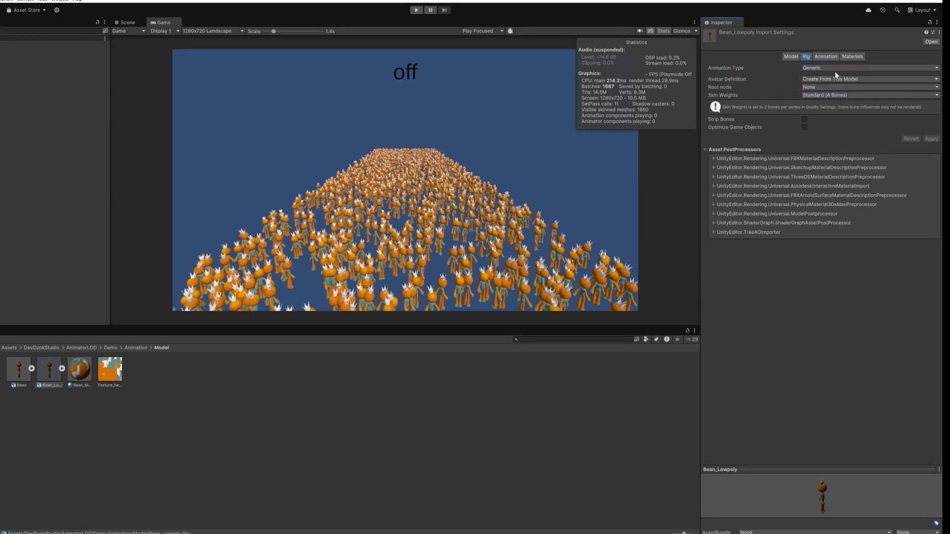
{"action": "left_click", "coordinate": [20, 381]}
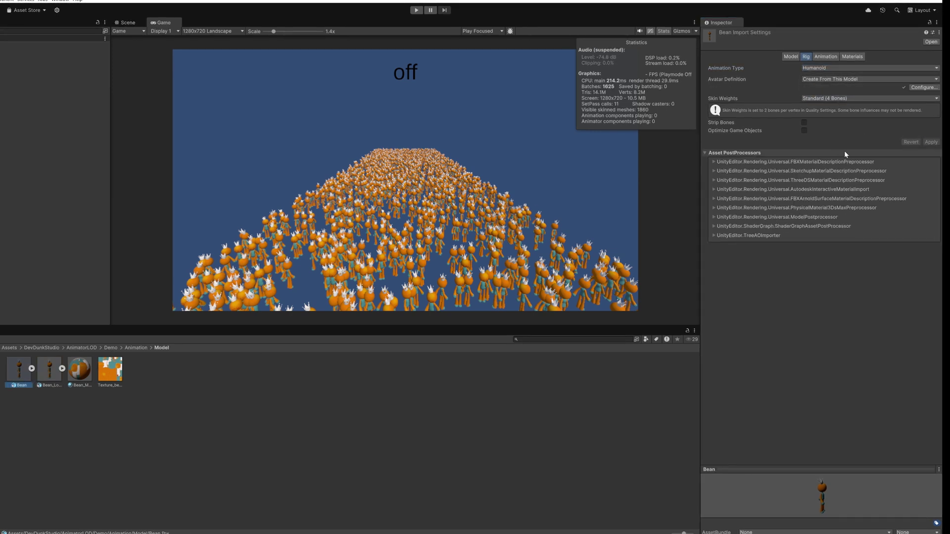
{"action": "left_click", "coordinate": [837, 69]}
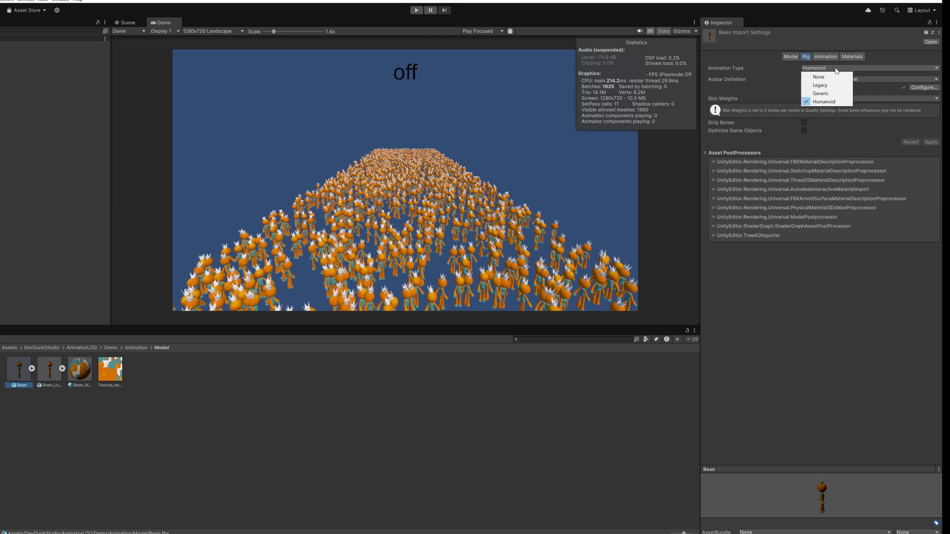
{"action": "left_click", "coordinate": [836, 94]}
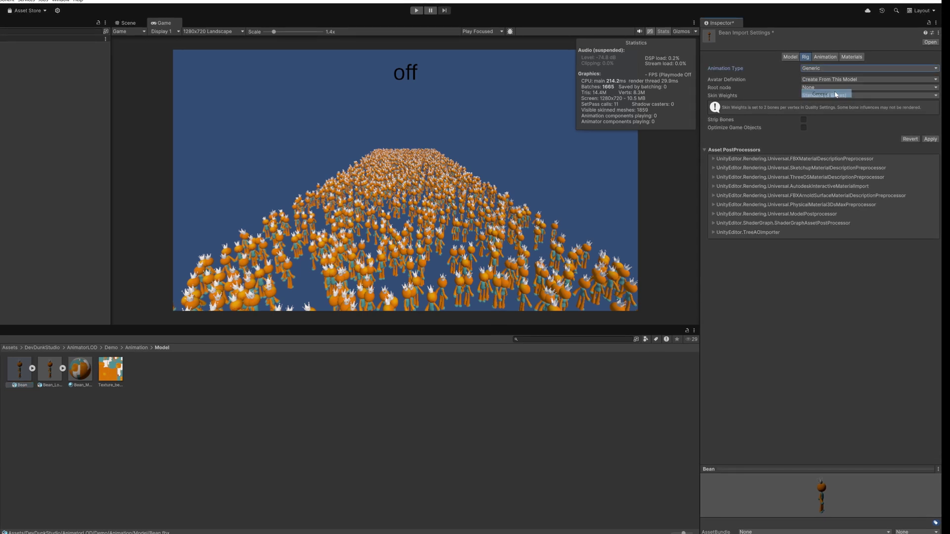
{"action": "left_click", "coordinate": [930, 140]}
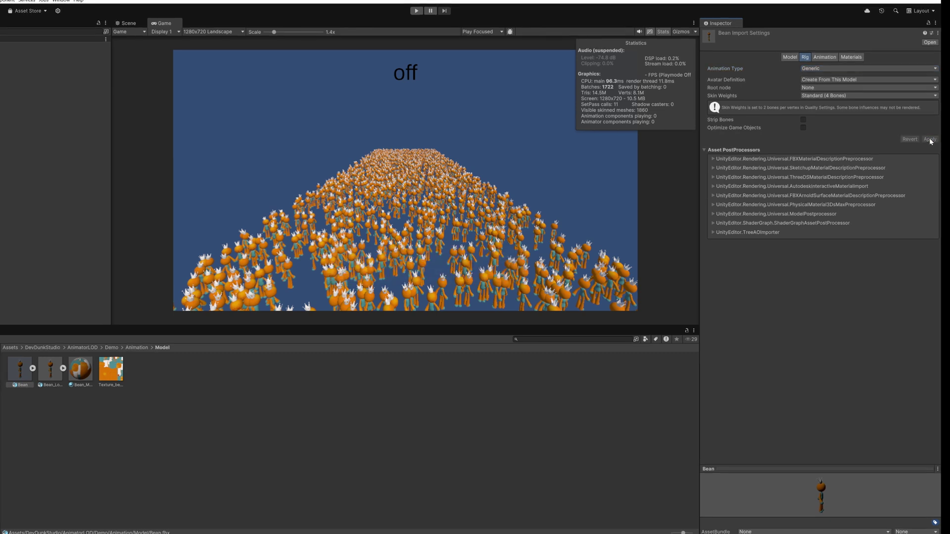
Step: Review the Bean model's Animation Type options and run the scene to check performance with the Generic rigs
{"action": "left_click", "coordinate": [836, 69]}
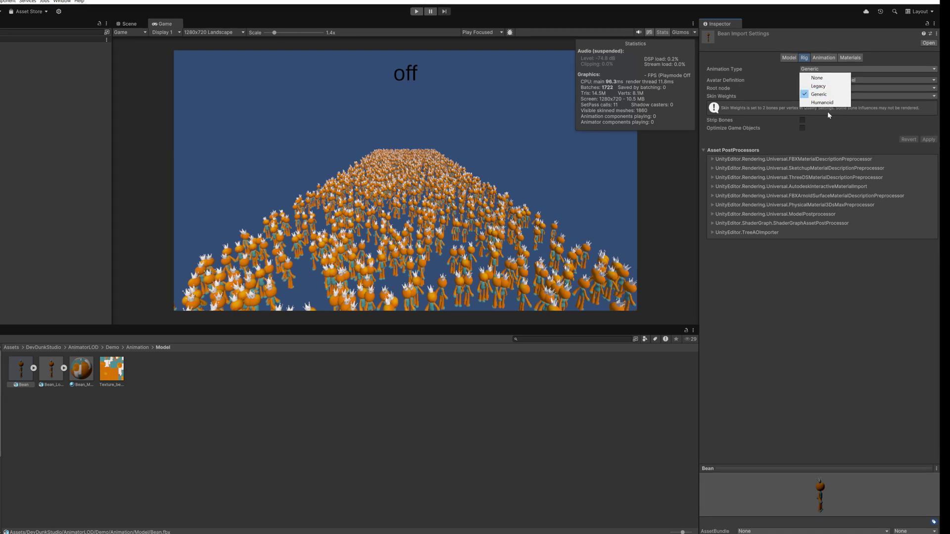
{"action": "left_click", "coordinate": [823, 146]}
{"action": "left_click", "coordinate": [416, 12]}
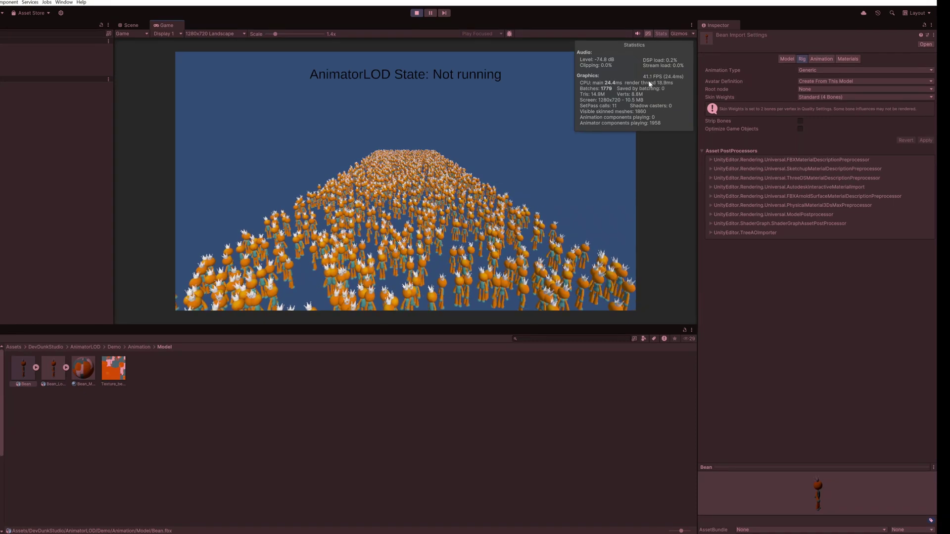
{"action": "left_click", "coordinate": [420, 13]}
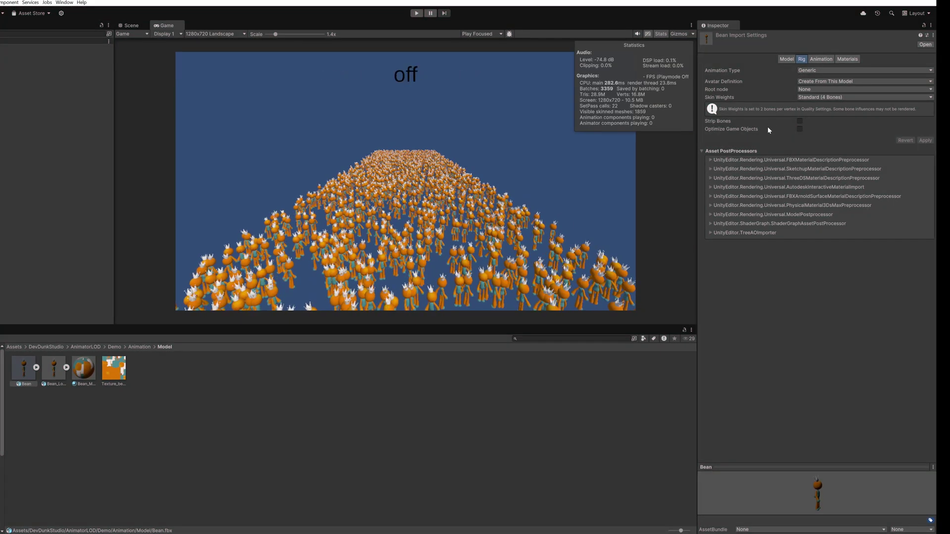
Step: Enable Strip Bones and Optimize Game Objects in the Bean model's rig settings
{"action": "left_click", "coordinate": [800, 121]}
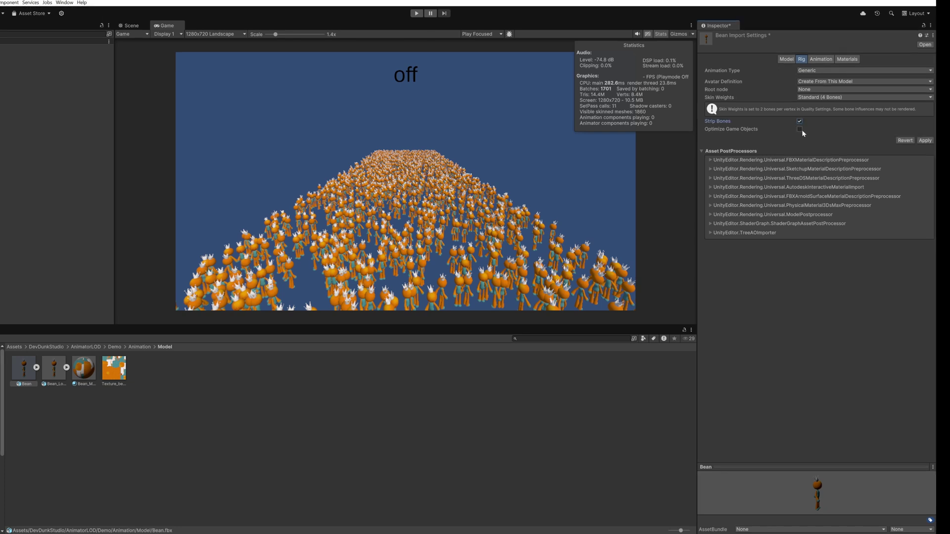
{"action": "left_click", "coordinate": [801, 129]}
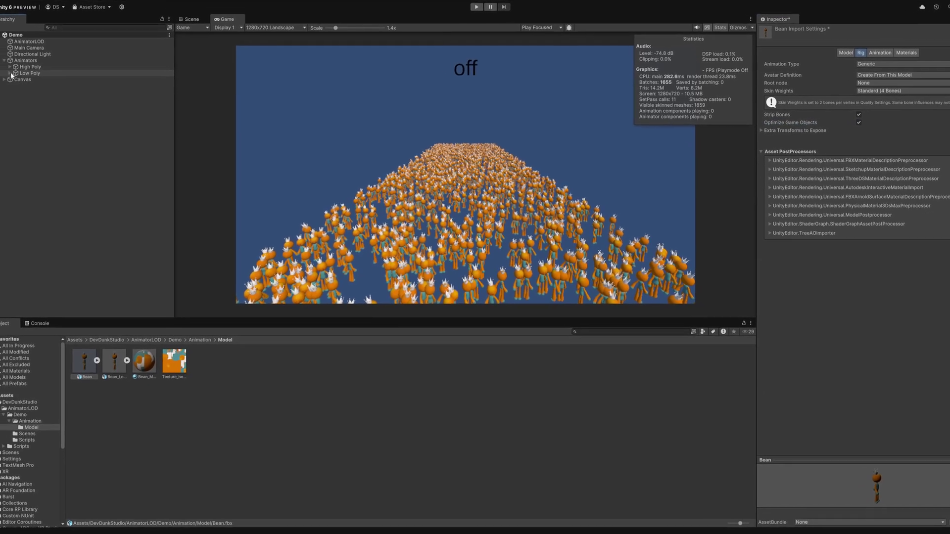
Step: Examine the bone hierarchy of the first Bean under High Poly, from Armature down to the head bones
{"action": "left_click", "coordinate": [9, 65]}
{"action": "left_click", "coordinate": [14, 72]}
{"action": "left_click", "coordinate": [10, 74]}
{"action": "left_click", "coordinate": [17, 80]}
{"action": "left_click", "coordinate": [22, 86]}
{"action": "left_click", "coordinate": [27, 93]}
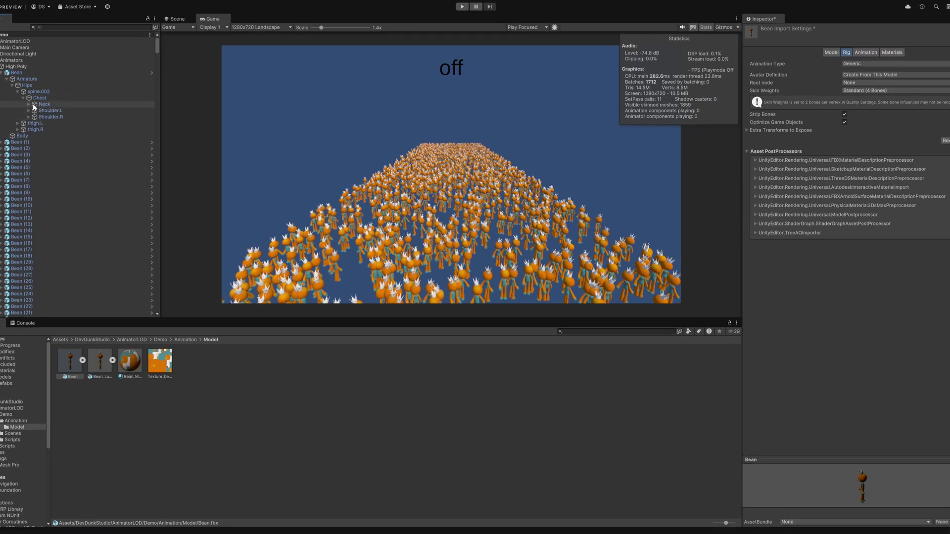
{"action": "left_click", "coordinate": [33, 100]}
{"action": "left_click", "coordinate": [34, 110]}
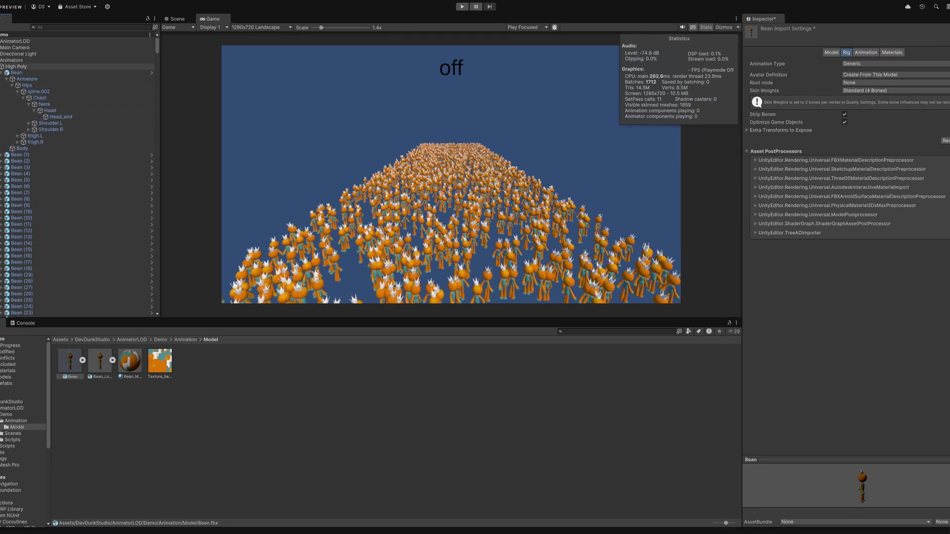
{"action": "left_click", "coordinate": [2, 67]}
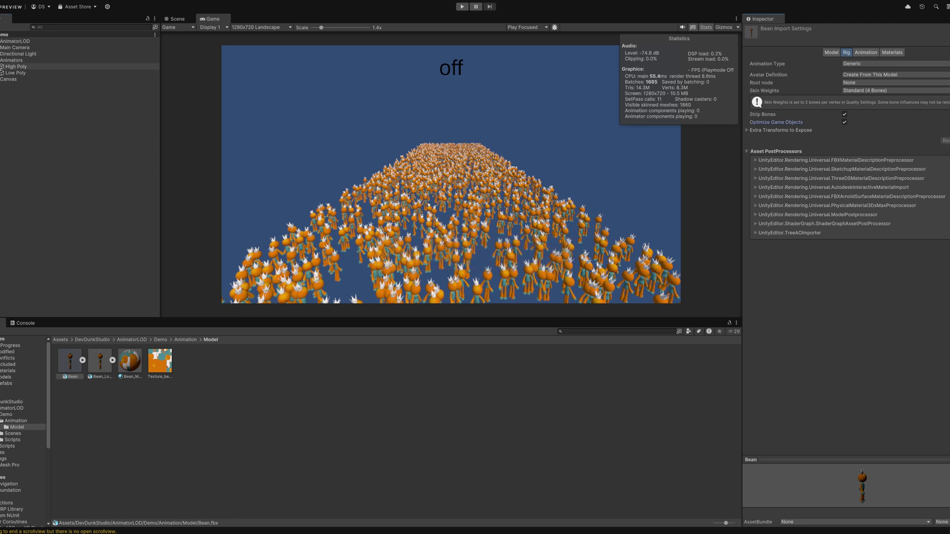
Step: Inspect the first High Poly Bean's optimized hierarchy and its Body object, and collapse the Animators group
{"action": "left_click", "coordinate": [2, 66]}
{"action": "left_click", "coordinate": [21, 78]}
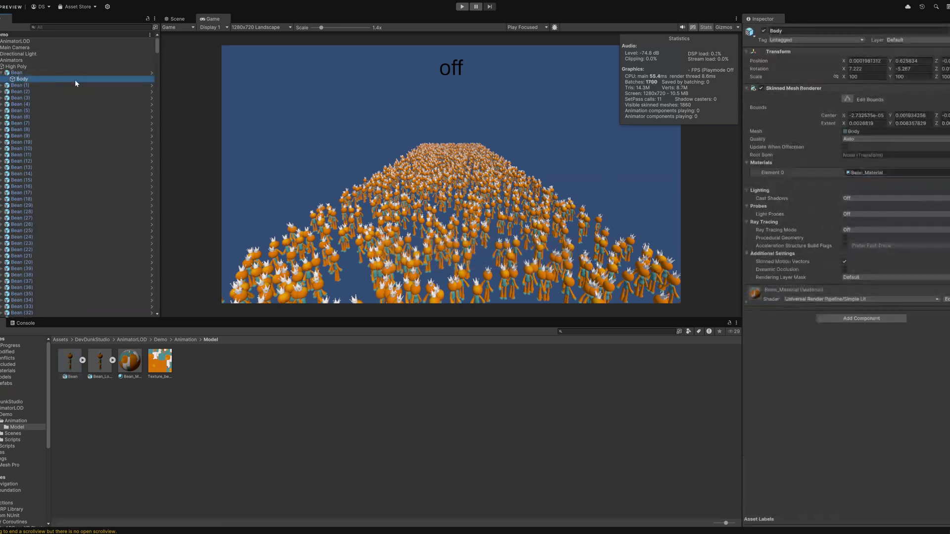
{"action": "left_click", "coordinate": [1, 60]}
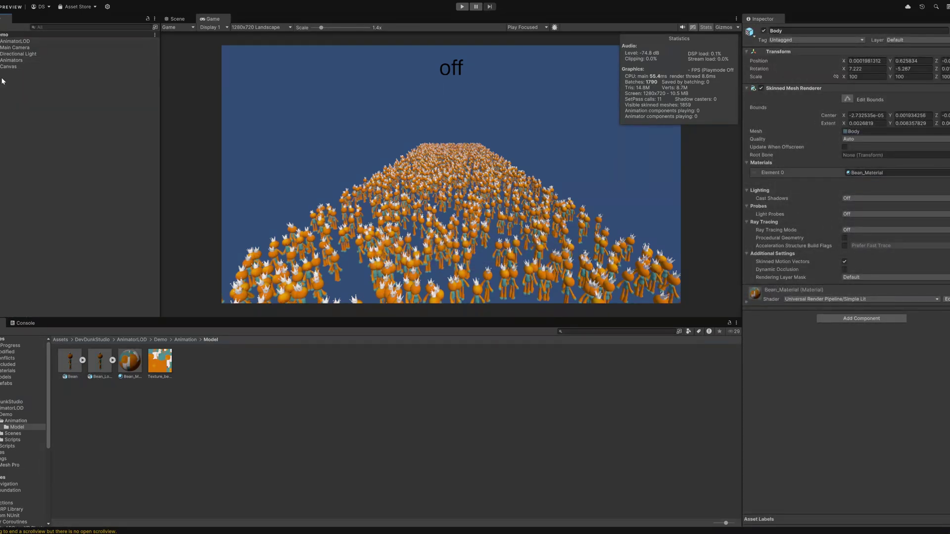
Step: Enable Strip Bones and Optimize Game Objects on the Bean_Lowpoly model, apply them, and test the scene in Play mode
{"action": "left_click", "coordinate": [94, 361]}
{"action": "left_click", "coordinate": [844, 122]}
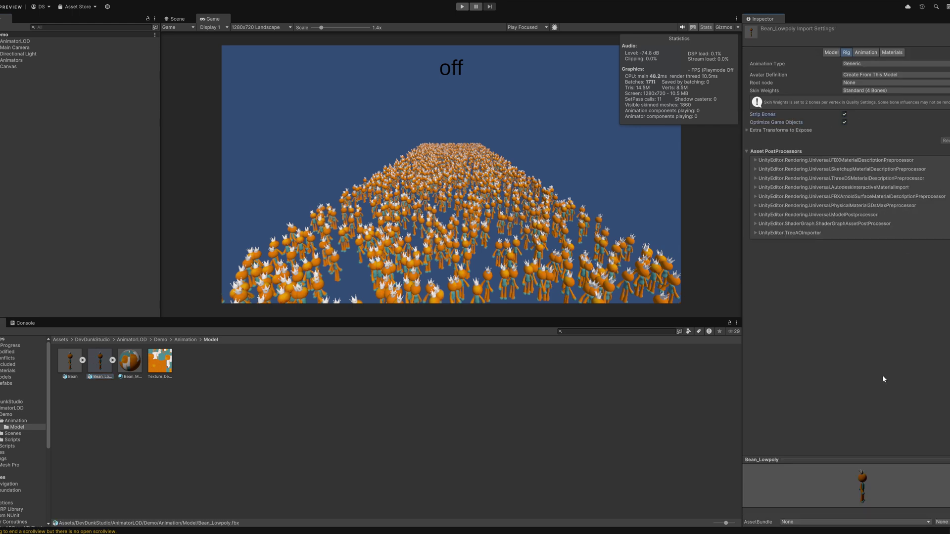
{"action": "left_click", "coordinate": [462, 7]}
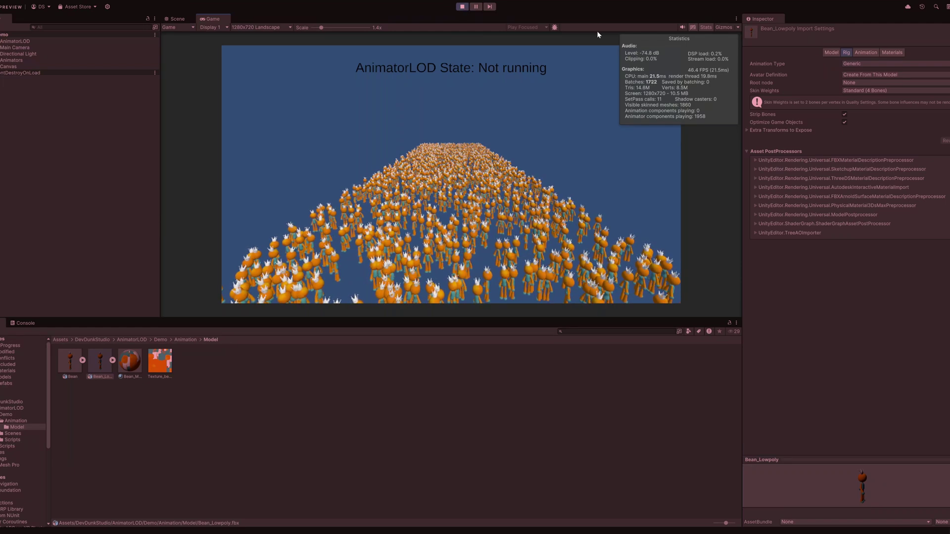
{"action": "left_click", "coordinate": [462, 7]}
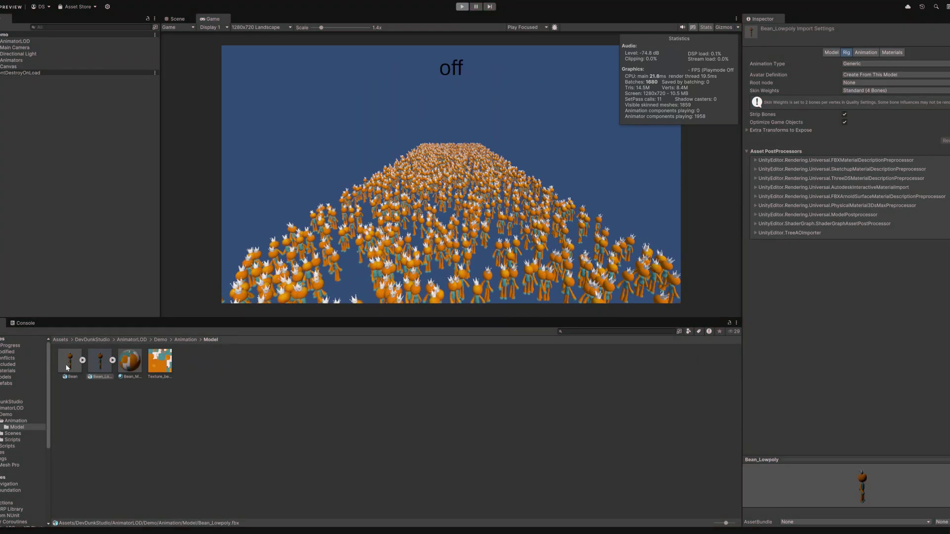
Step: Open the Bean prefab from the Animation folder and set its Animator's Culling Mode to Cull Completely
{"action": "left_click", "coordinate": [188, 340]}
{"action": "left_click_drag", "start_coordinate": [100, 362], "coordinate": [17, 84]}
{"action": "double_click", "coordinate": [100, 366]}
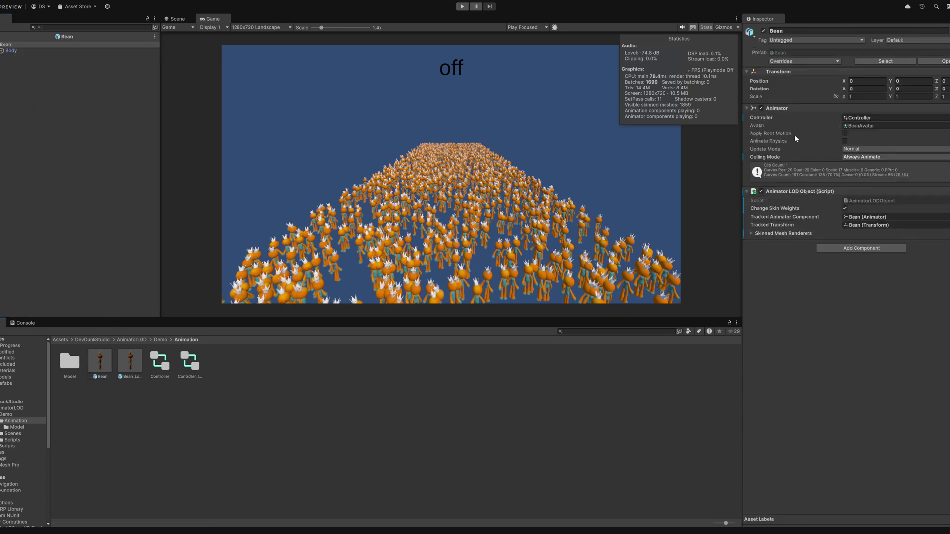
{"action": "left_click", "coordinate": [892, 157]}
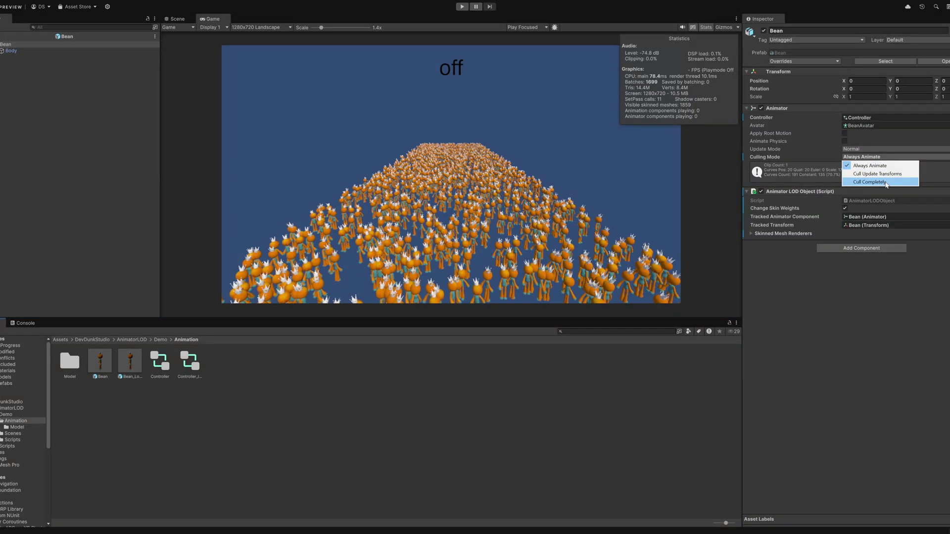
{"action": "left_click", "coordinate": [873, 182]}
{"action": "left_click", "coordinate": [892, 157]}
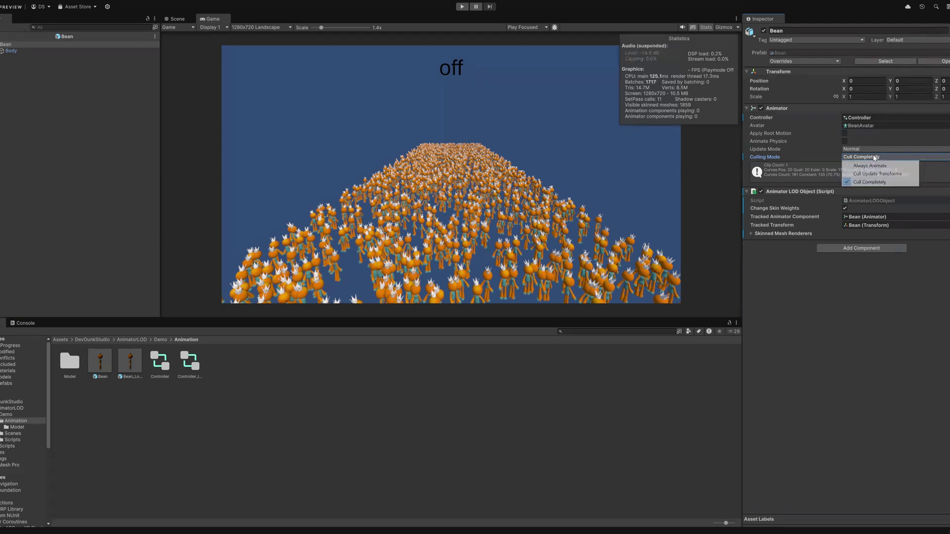
{"action": "left_click", "coordinate": [871, 183]}
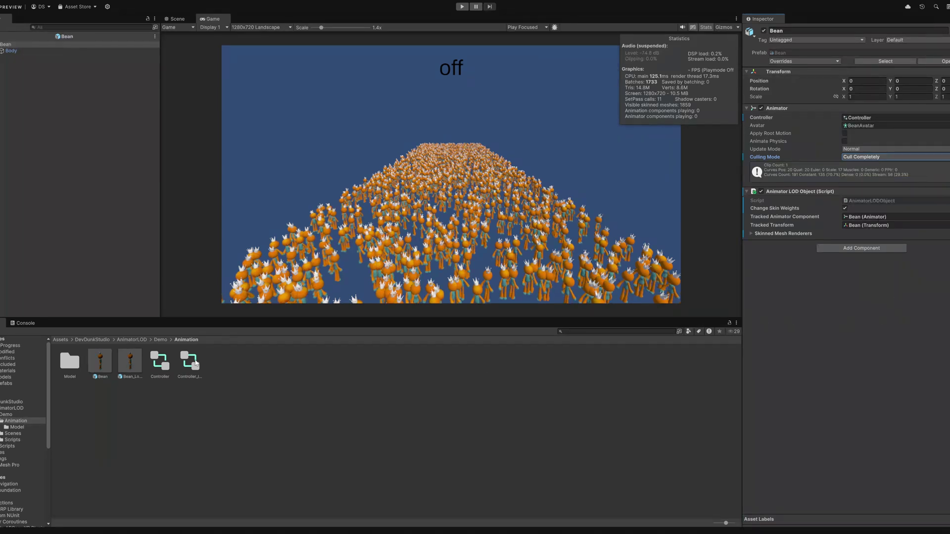
Step: Check the Animator's Culling Mode on the Bean_Lowpoly prefab without changing it
{"action": "left_click", "coordinate": [137, 366]}
{"action": "left_click", "coordinate": [871, 192]}
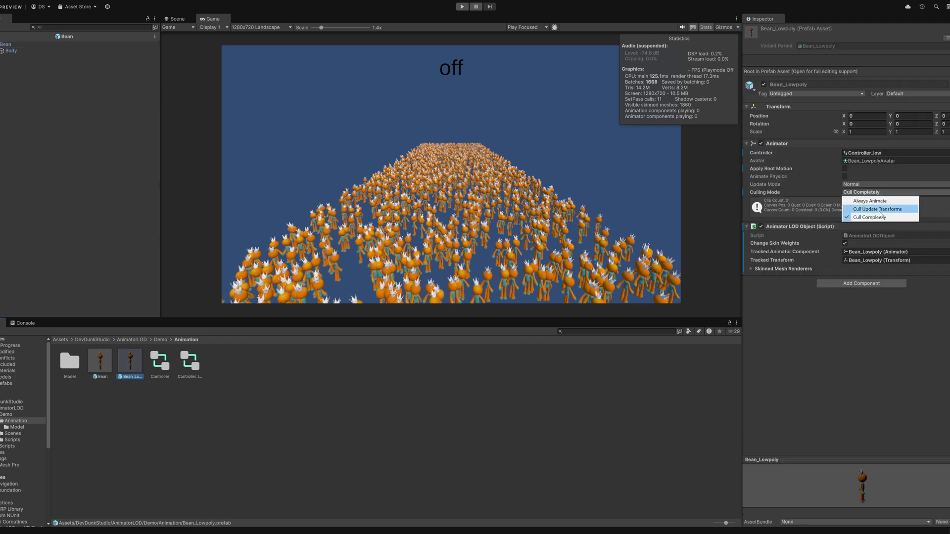
{"action": "left_click", "coordinate": [877, 378]}
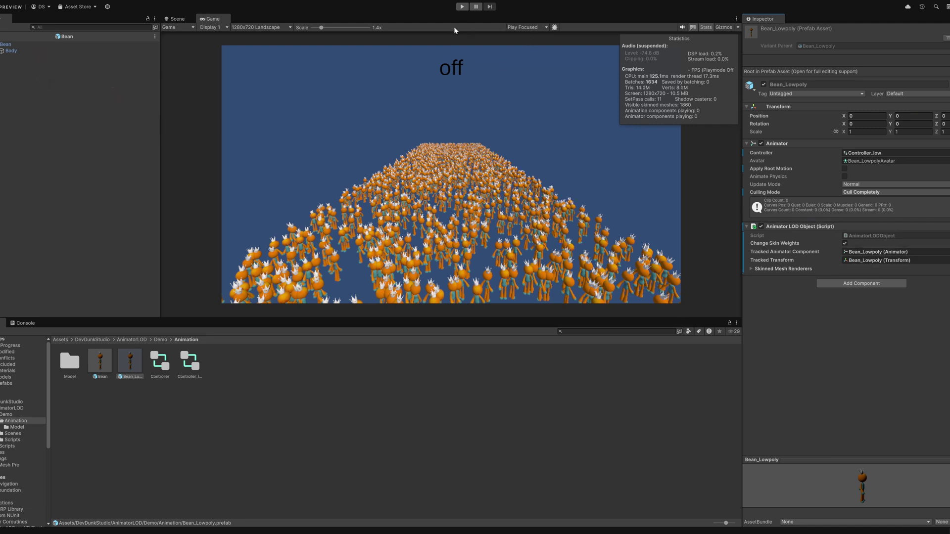
Step: Return from the Bean prefab to the demo scene and run it in Play mode to check performance with the culling change
{"action": "left_click", "coordinate": [177, 19]}
{"action": "left_click", "coordinate": [463, 7]}
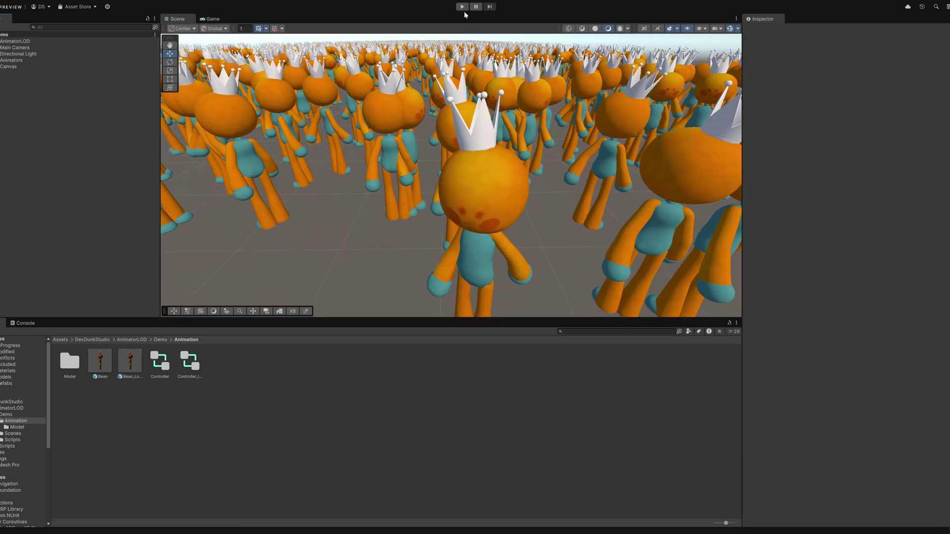
{"action": "left_click", "coordinate": [463, 8]}
{"action": "left_click", "coordinate": [463, 7]}
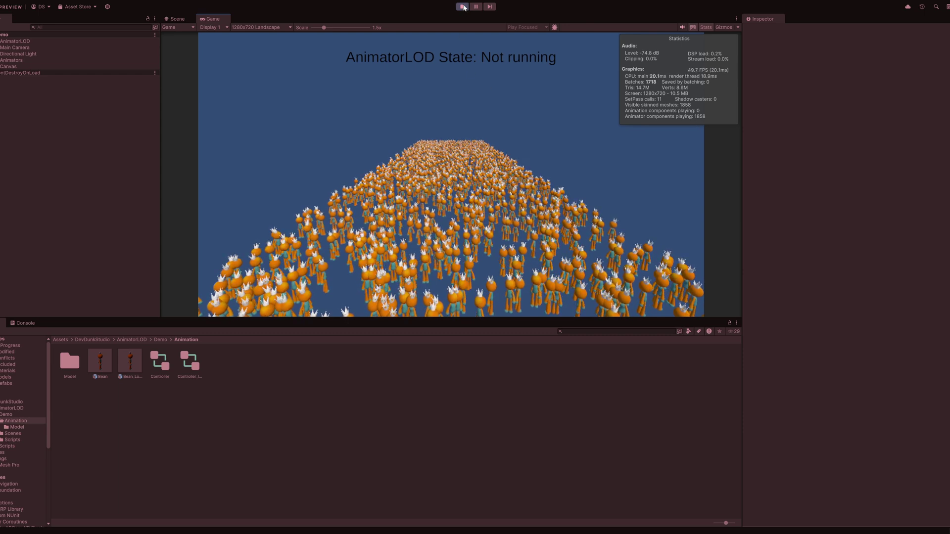
{"action": "left_click", "coordinate": [463, 6]}
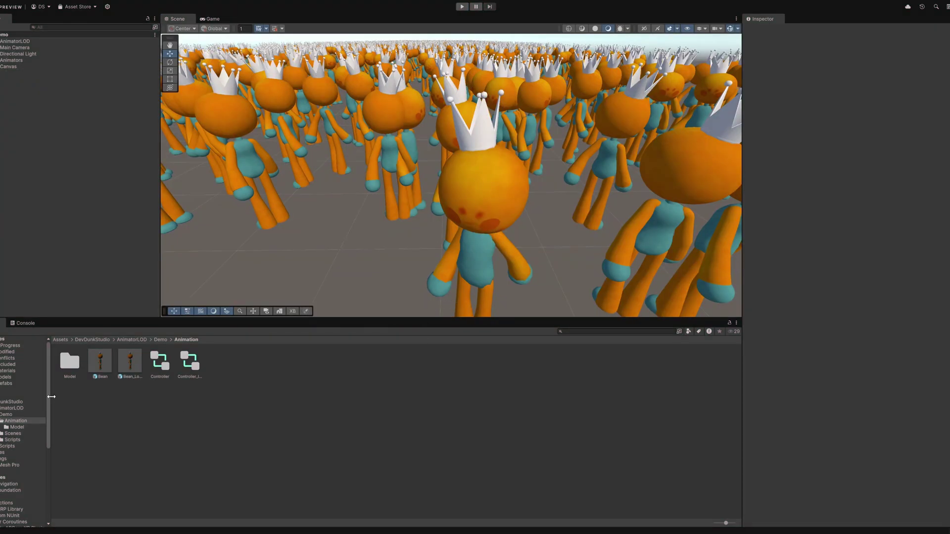
Step: Open the Bean prefab, review its Body mesh's skinning Quality options, and turn off Skinned Motion Vectors on the Body
{"action": "double_click", "coordinate": [100, 362]}
{"action": "left_click", "coordinate": [7, 51]}
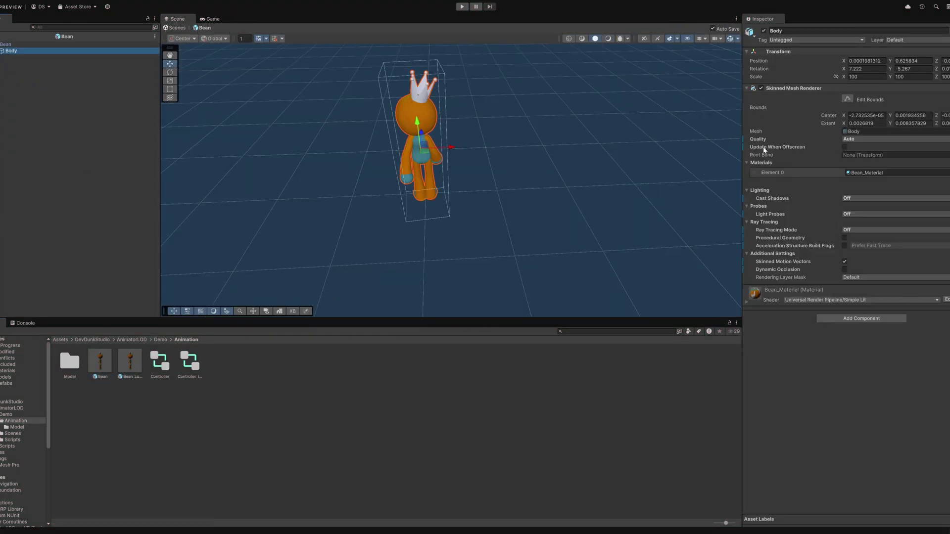
{"action": "left_click", "coordinate": [854, 140]}
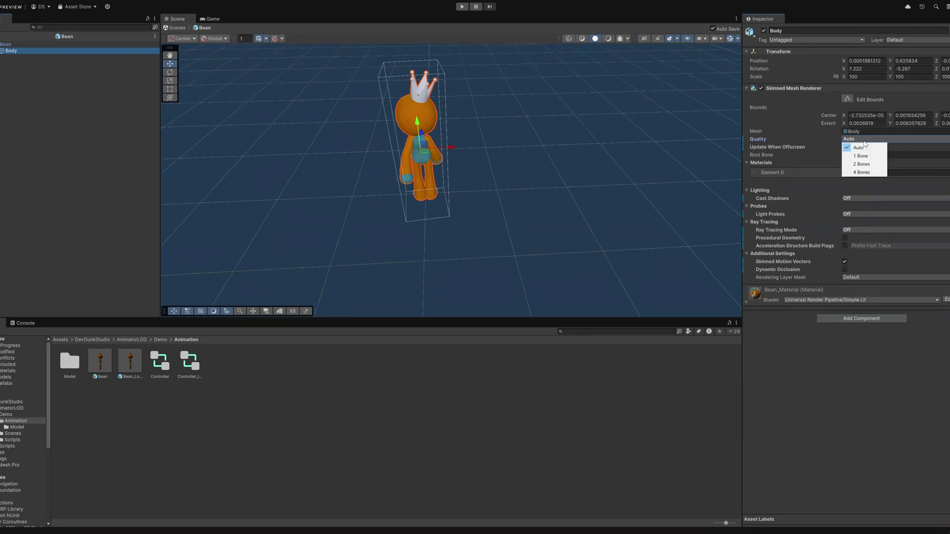
{"action": "left_click", "coordinate": [820, 143]}
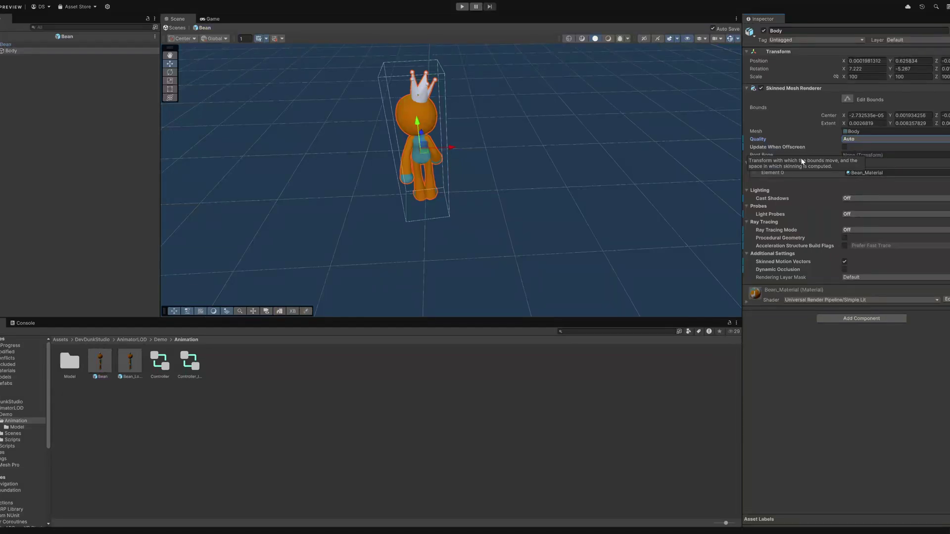
{"action": "left_click", "coordinate": [844, 262]}
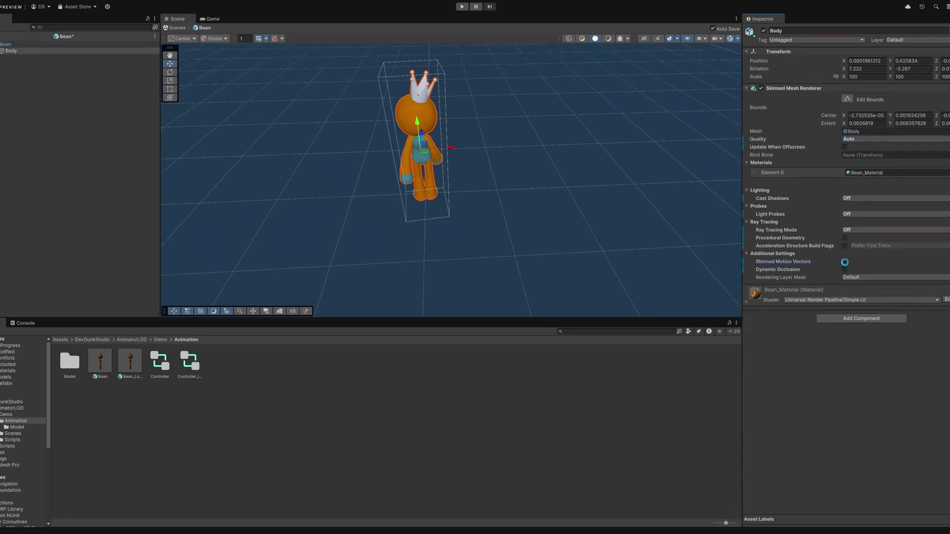
Step: Open the Bean_Lowpoly prefab and turn off Skinned Motion Vectors on its Body's Skinned Mesh Renderer
{"action": "double_click", "coordinate": [122, 364]}
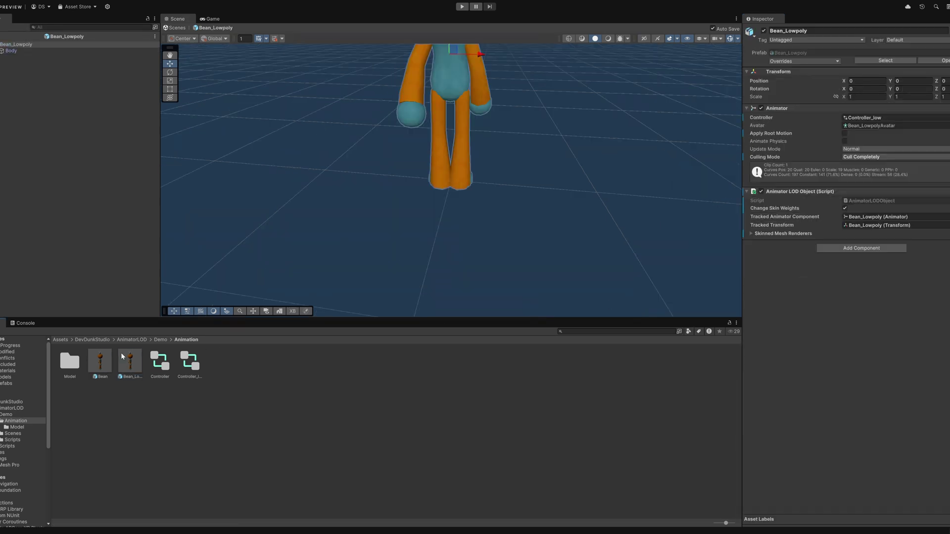
{"action": "left_click", "coordinate": [24, 51]}
{"action": "left_click", "coordinate": [845, 263]}
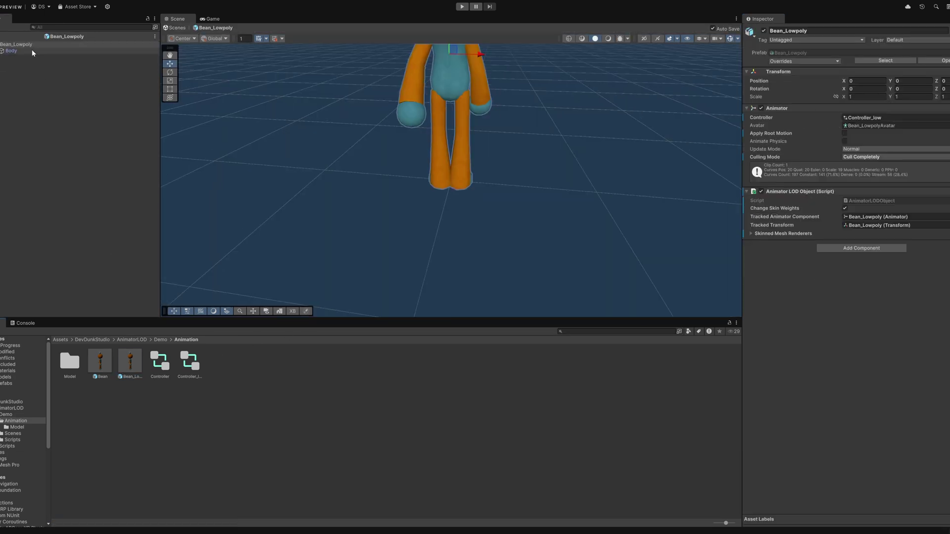
Step: Set the Bean_Lowpoly Body's skinning Quality to 1 Bone, and test the demo scene in Play mode
{"action": "left_click", "coordinate": [32, 50]}
{"action": "left_click", "coordinate": [853, 139]}
{"action": "left_click", "coordinate": [860, 154]}
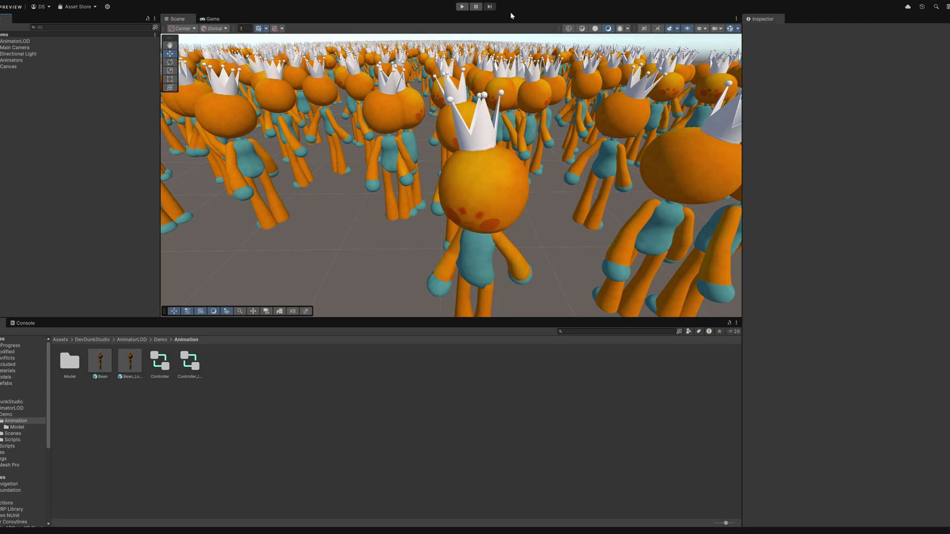
{"action": "left_click", "coordinate": [461, 6]}
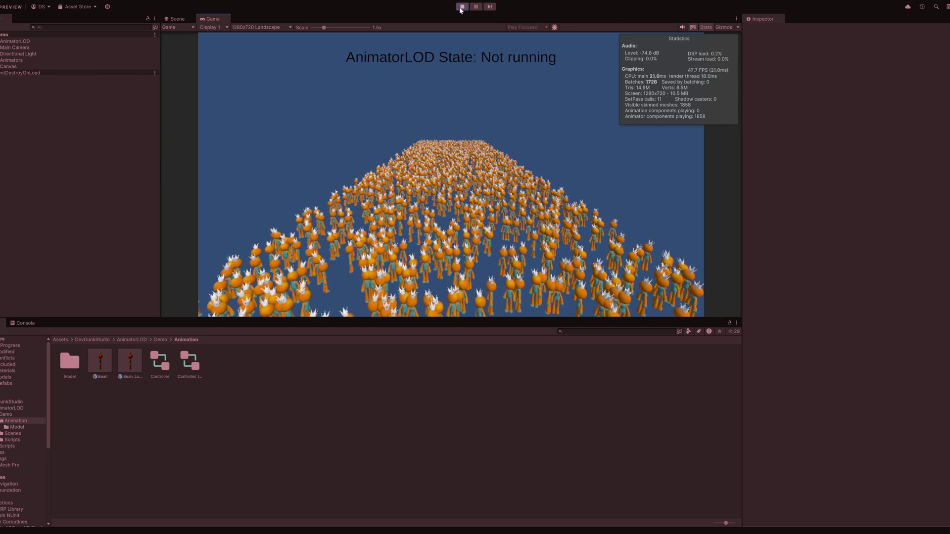
{"action": "left_click", "coordinate": [461, 7]}
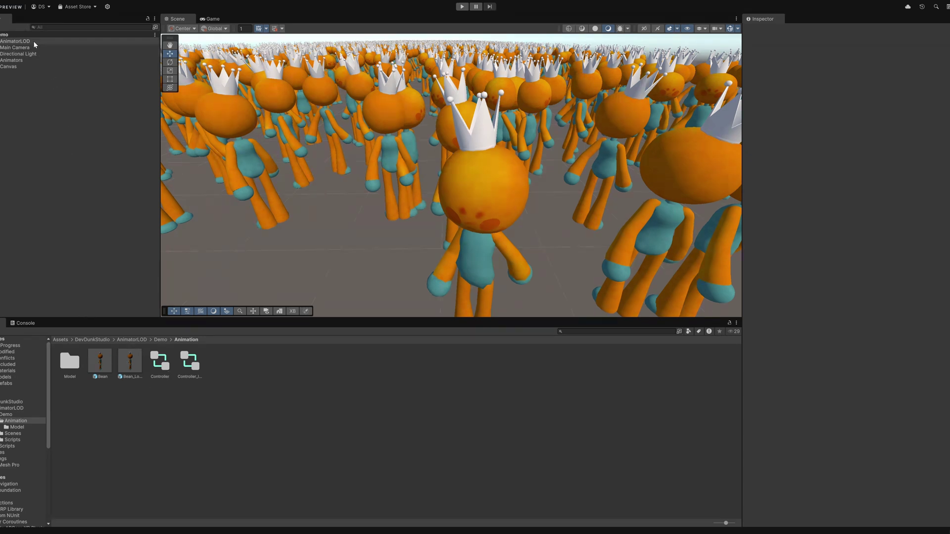
Step: Open the Package Manager, view the second preview image on the AnimatorLOD Pro Asset Store page, and minimise the browser
{"action": "left_click", "coordinate": [111, 0]}
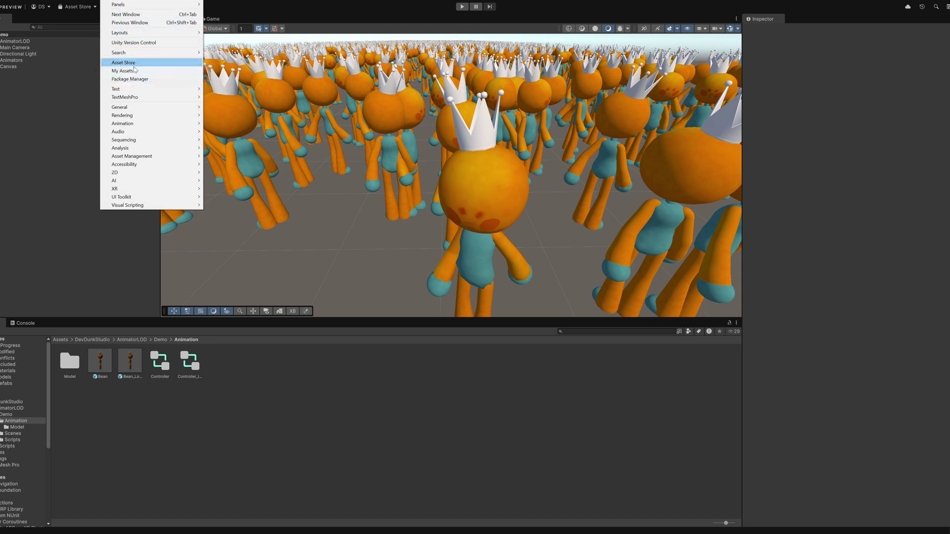
{"action": "left_click", "coordinate": [157, 80]}
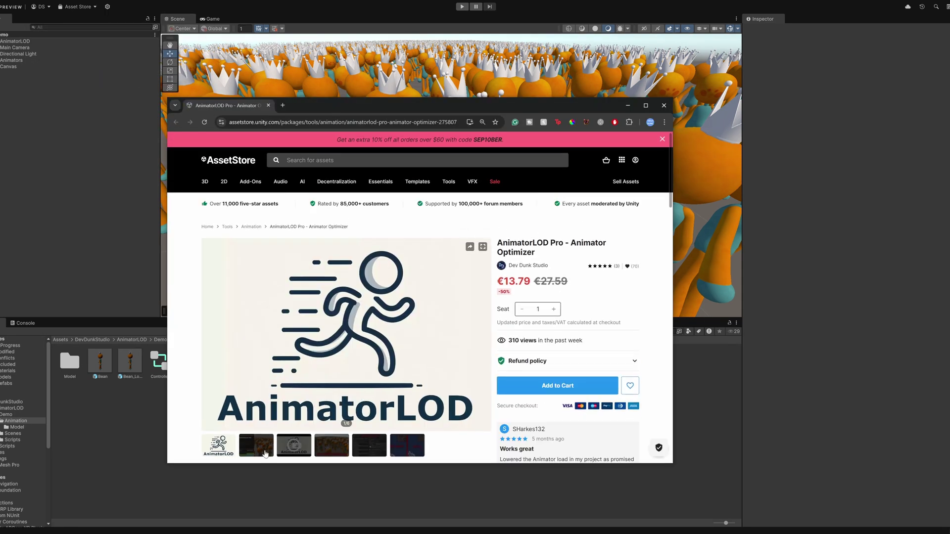
{"action": "left_click", "coordinate": [265, 453]}
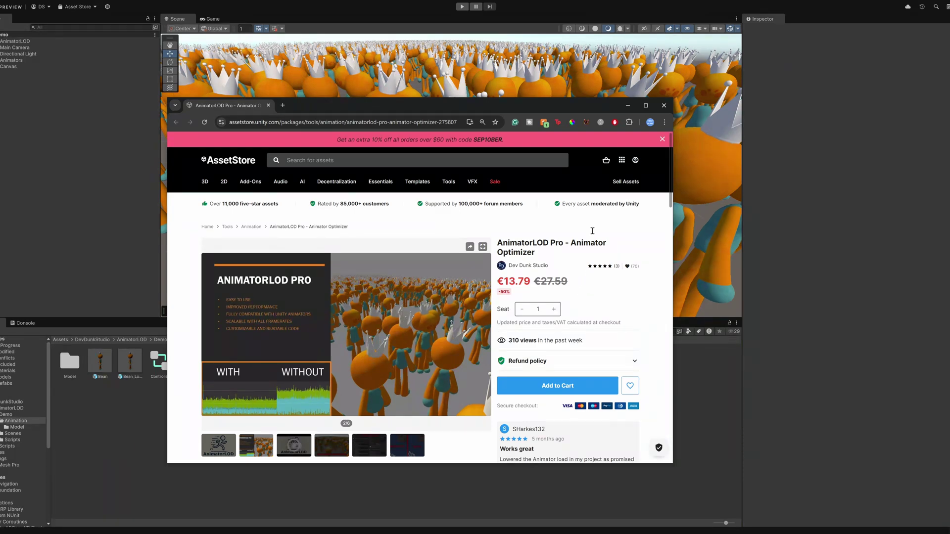
{"action": "left_click", "coordinate": [628, 106]}
Step: Run the demo scene in Play mode, switch AnimatorLOD to running to compare performance, and stop playback
{"action": "left_click", "coordinate": [462, 7]}
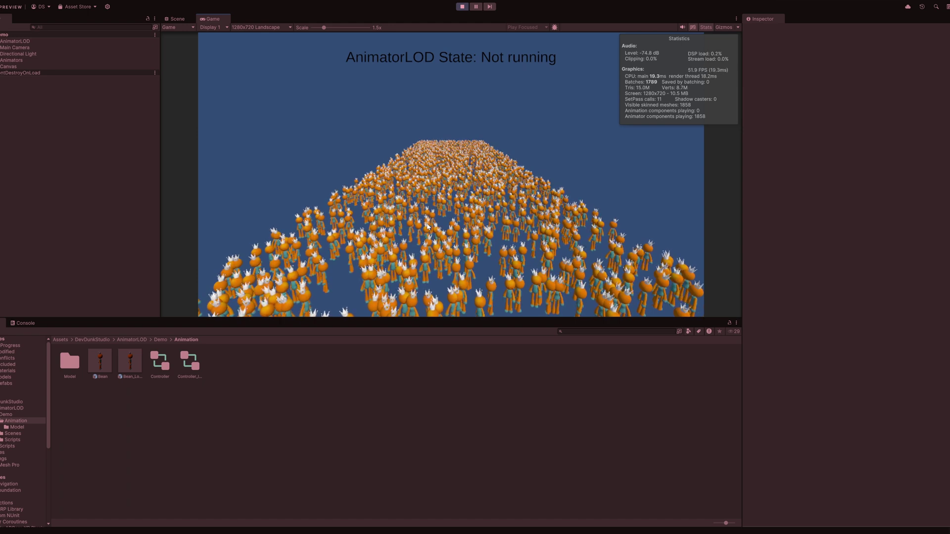
{"action": "key", "text": "space"}
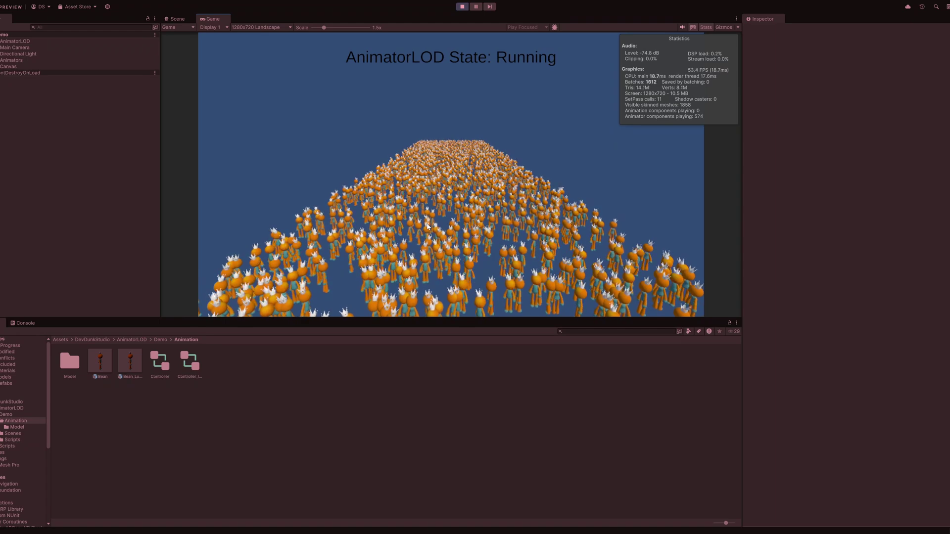
{"action": "left_click", "coordinate": [462, 7]}
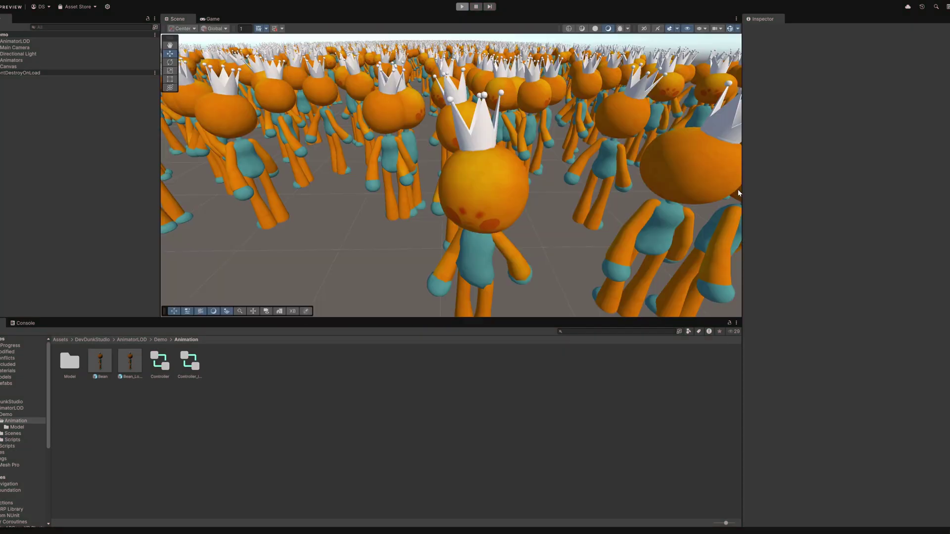